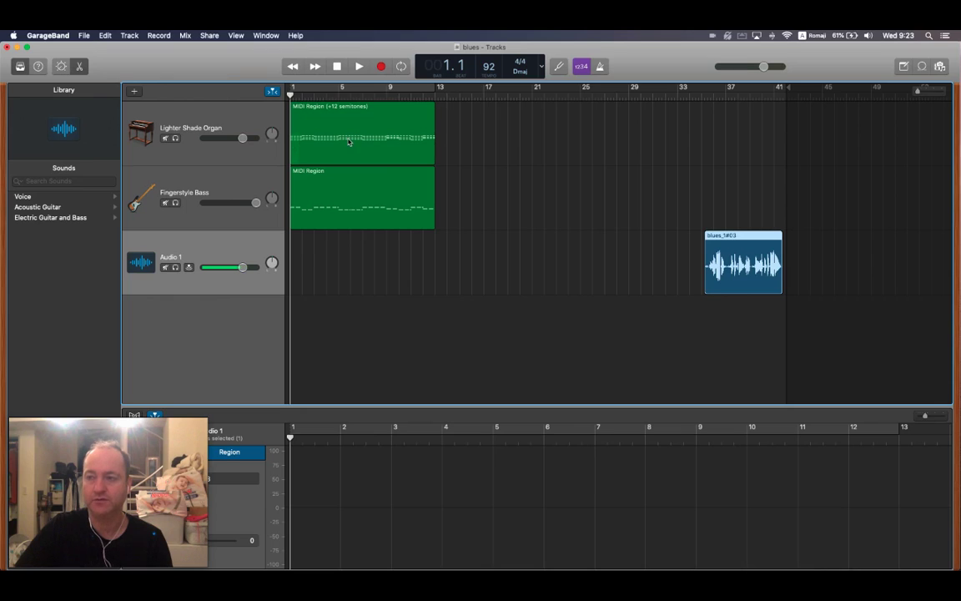
- Select the organ track and browse the Synthesizer and Vintage B3 Organ sounds, keeping Lighter Shade Organ
left_click(173, 109)
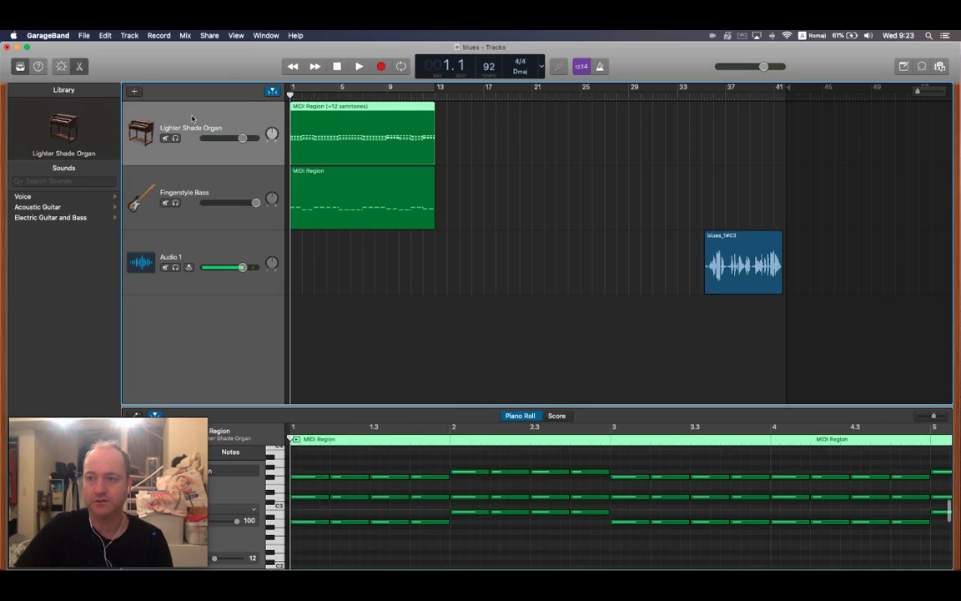
left_click_drag(104, 425, 381, 413)
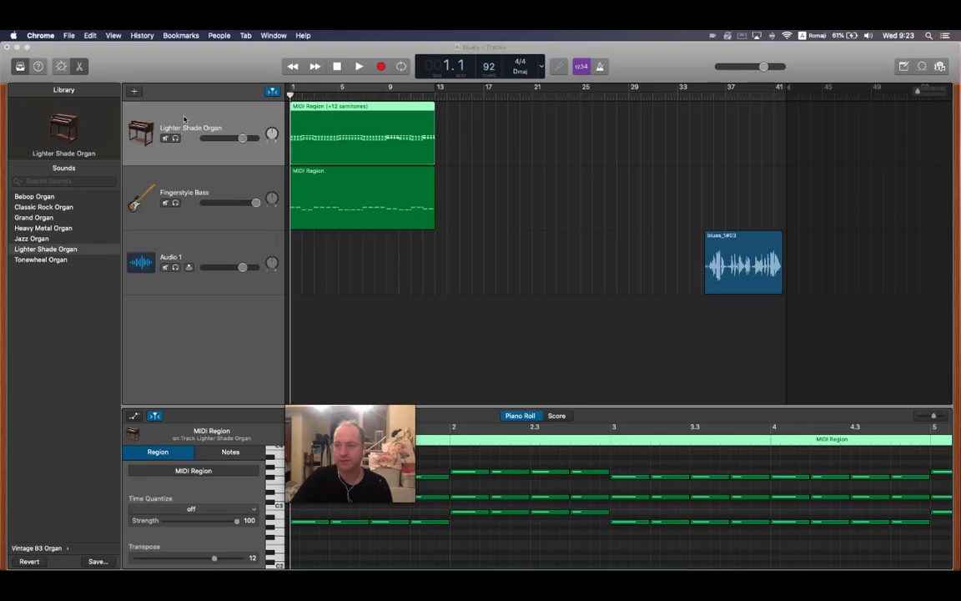
left_click(232, 146)
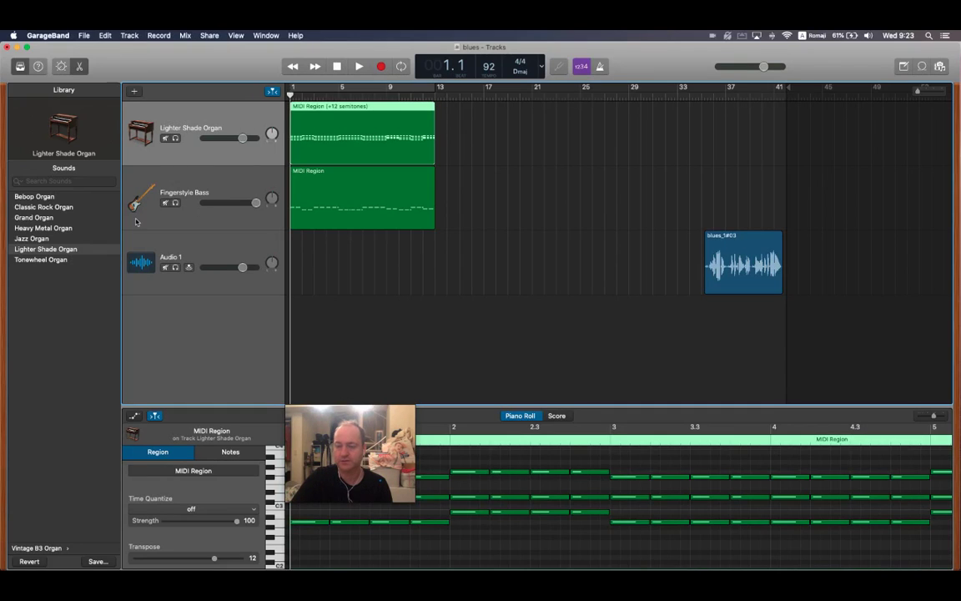
left_click(58, 549)
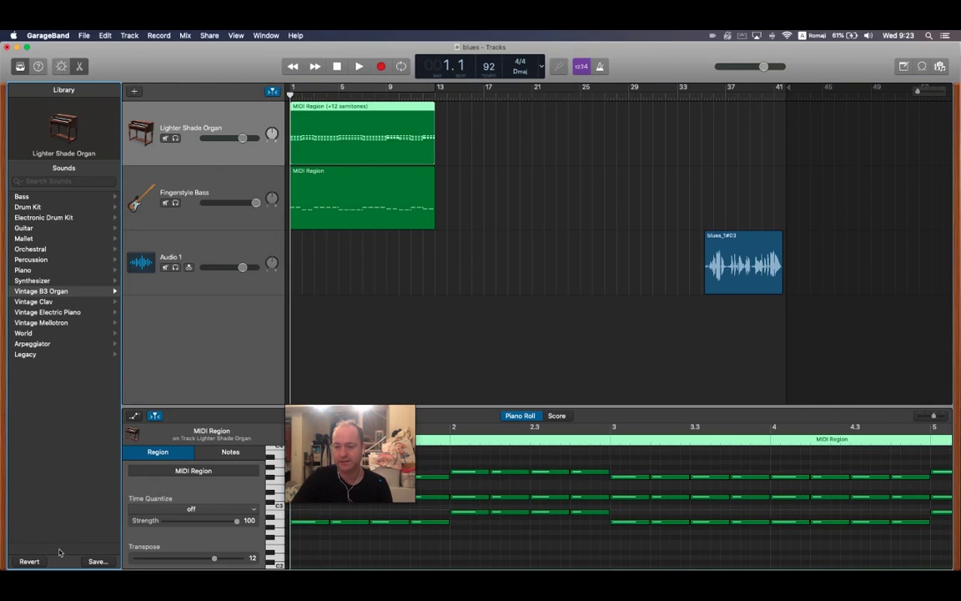
left_click(31, 281)
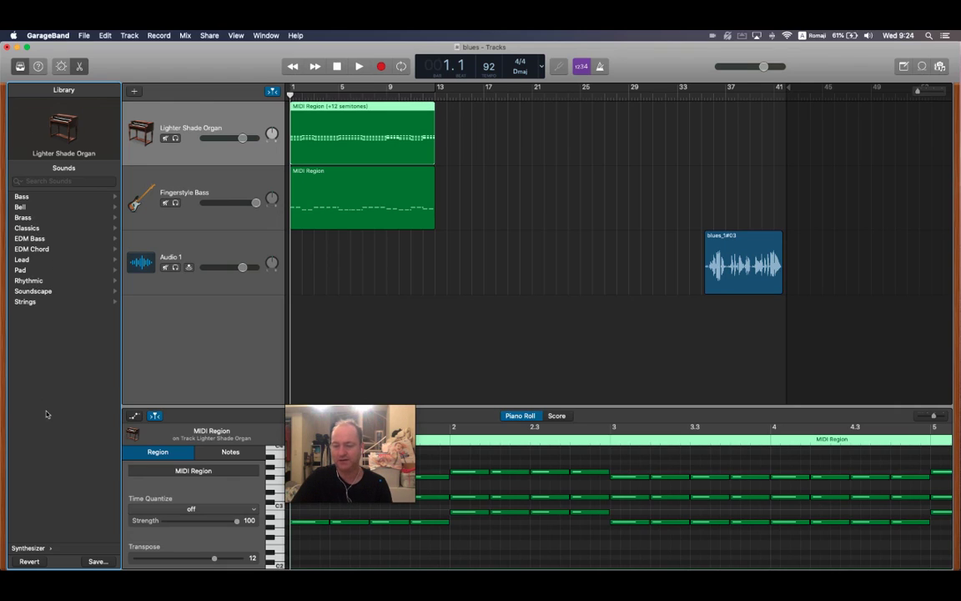
left_click(32, 549)
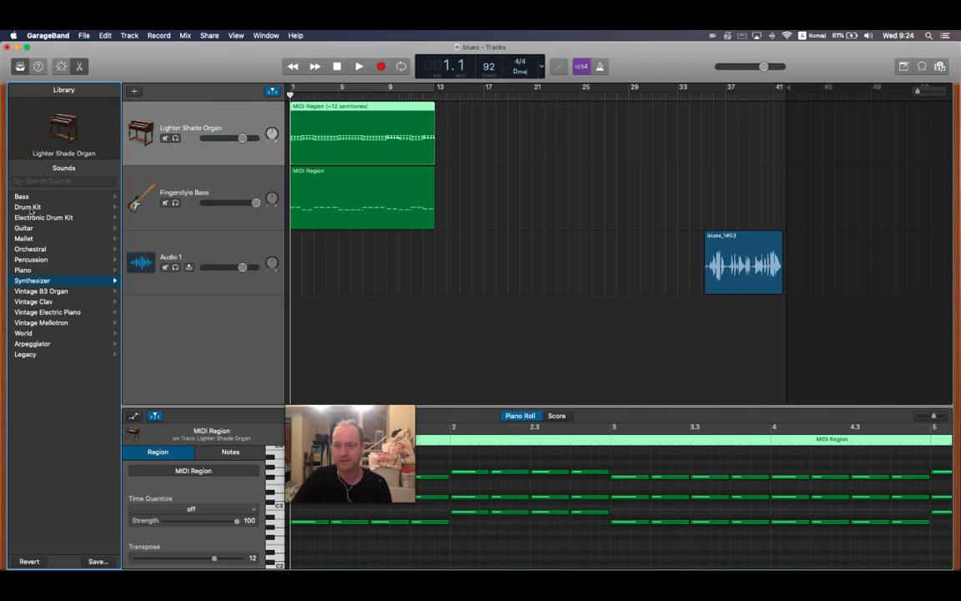
left_click(52, 292)
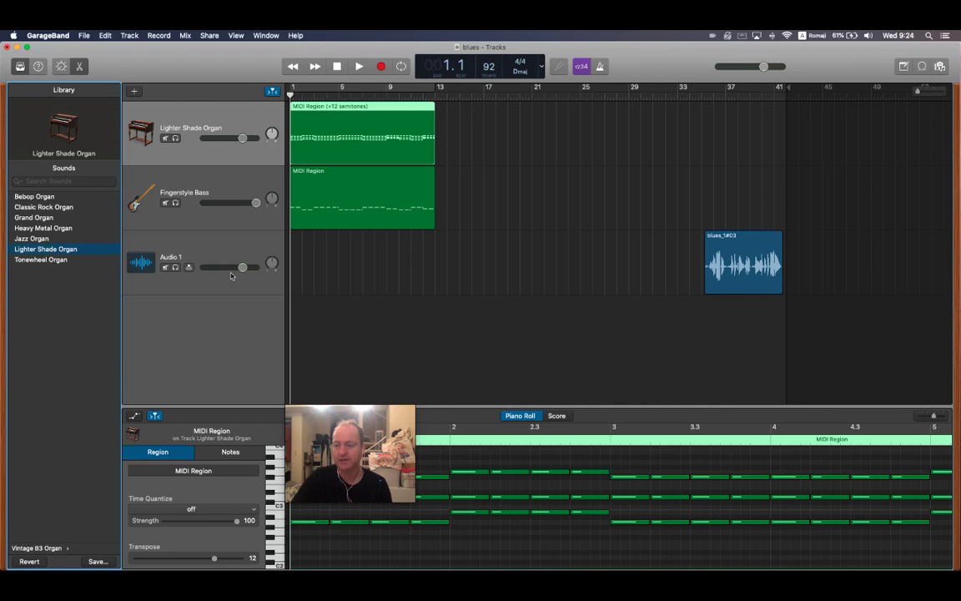
- Show the organ's Smart Controls, audition the intro, then return the playhead to the start
key("b")
left_click_drag(341, 414, 129, 389)
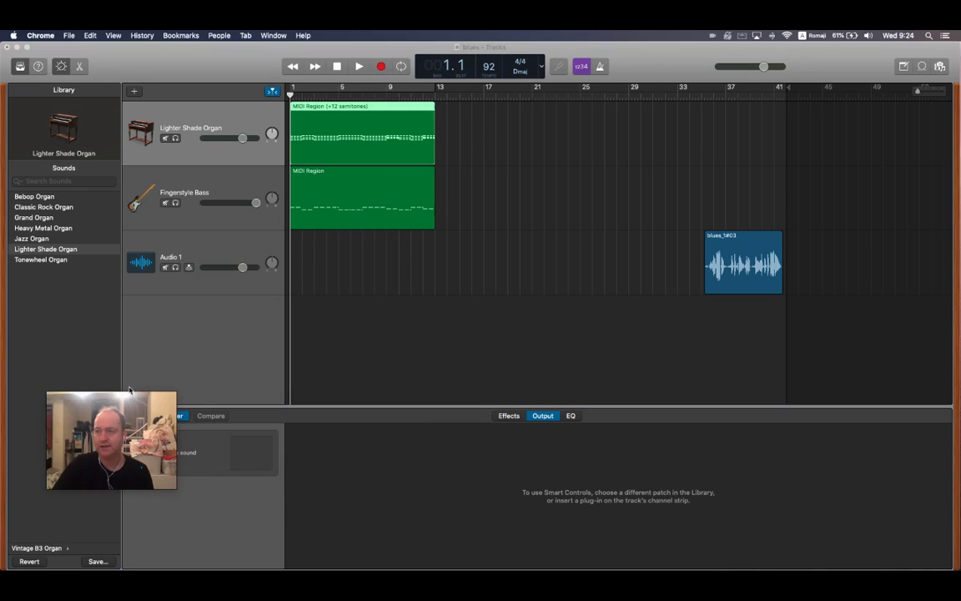
left_click(359, 67)
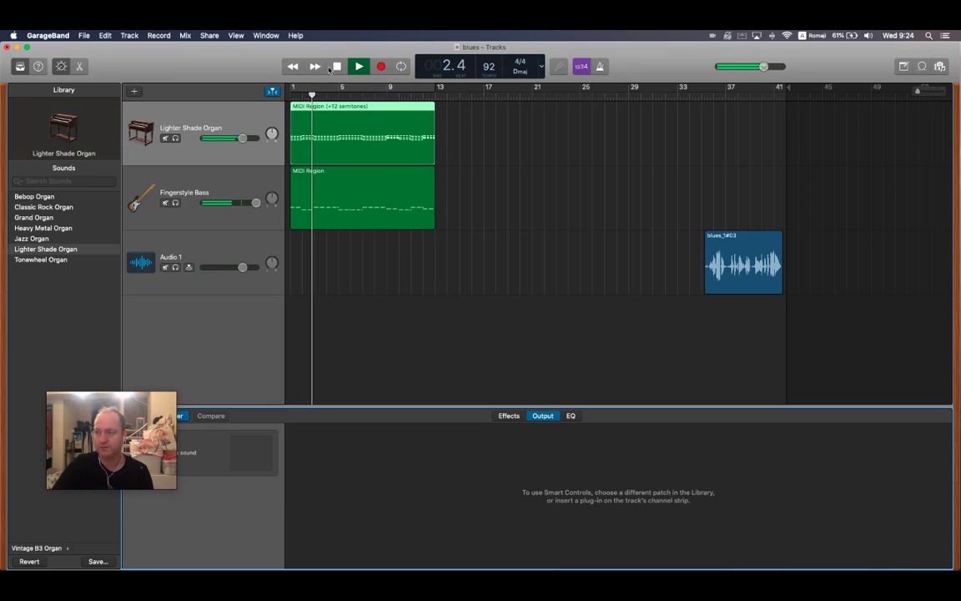
key("space")
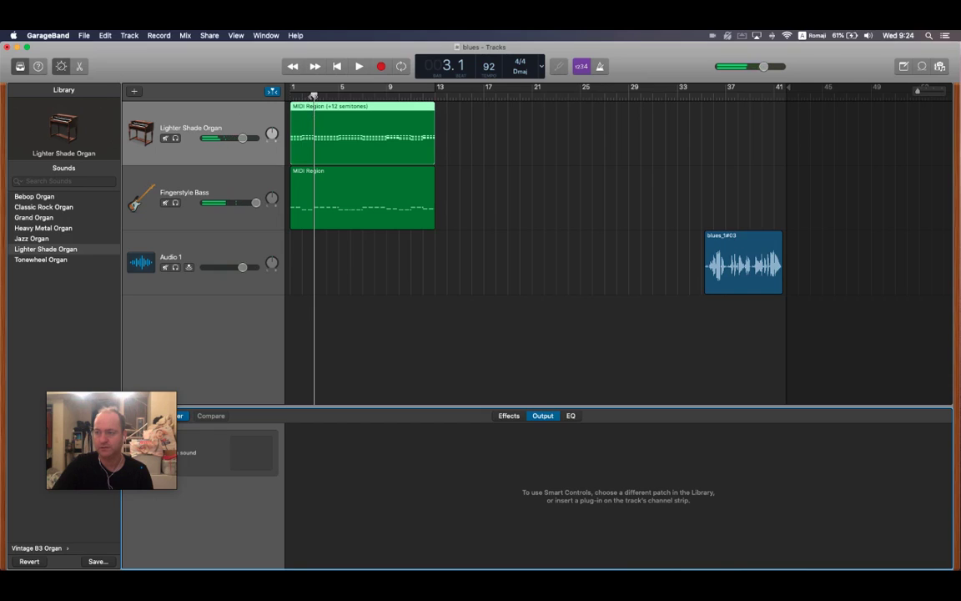
key("Return")
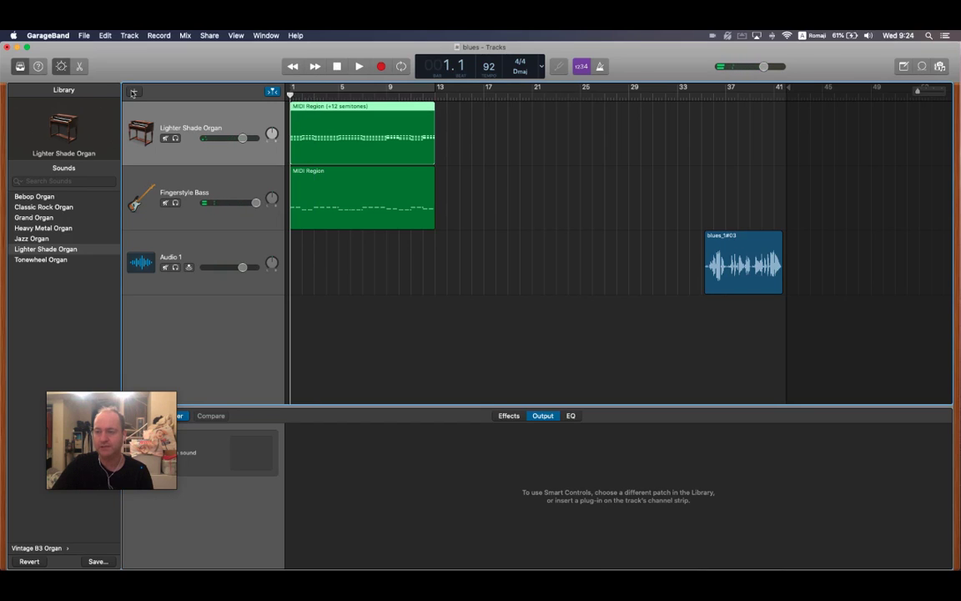
- Create a new Drummer track with the SoCal (Kyle) drummer
left_click(133, 93)
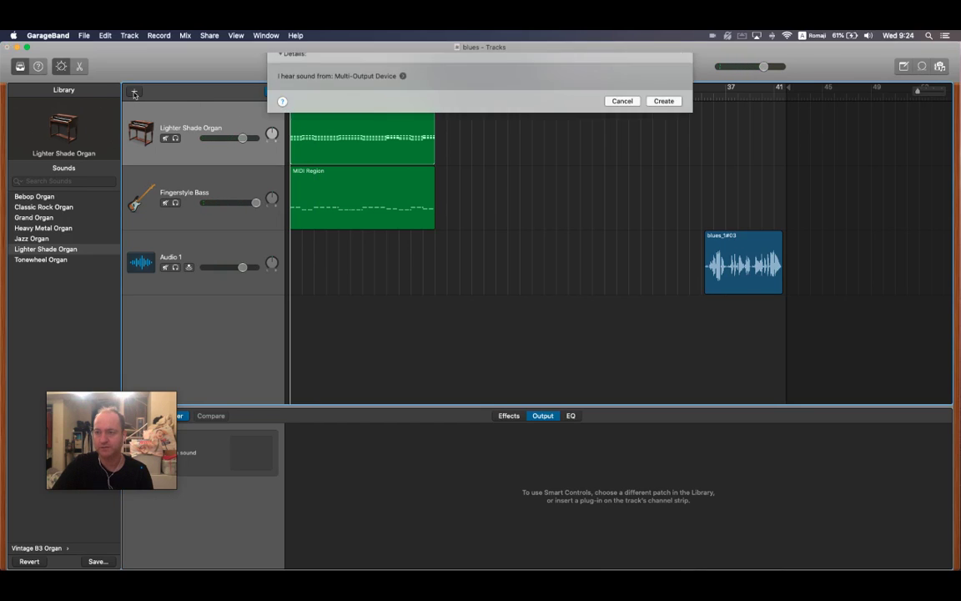
left_click(676, 140)
left_click(652, 255)
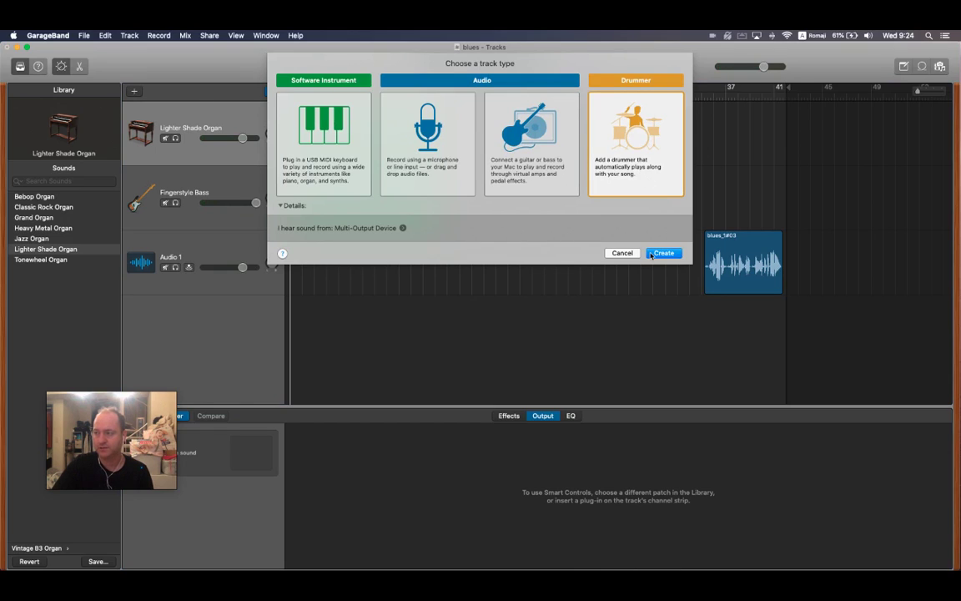
left_click(651, 254)
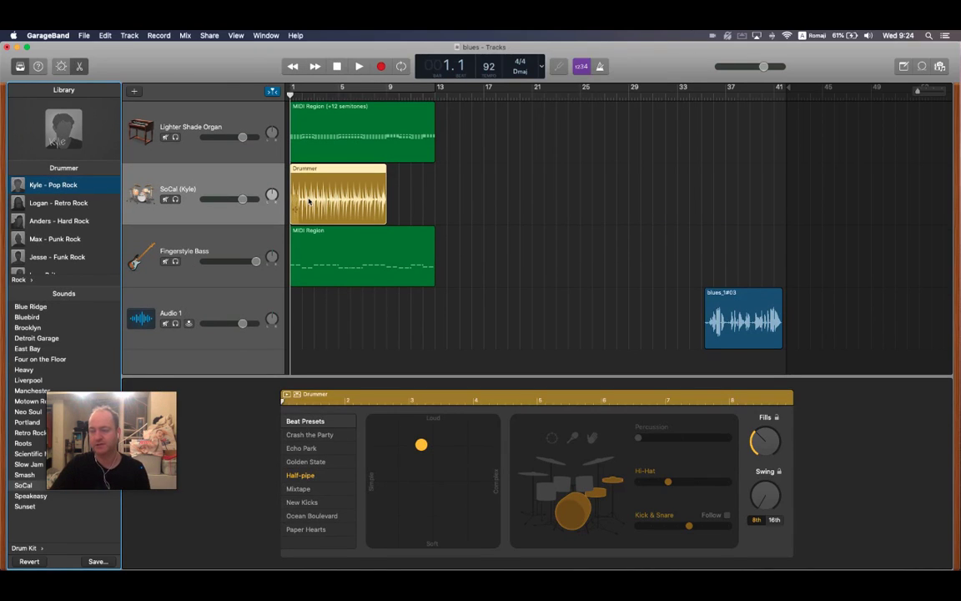
- Audition the new drum part, then hide and reshow the Drummer editor
key("space")
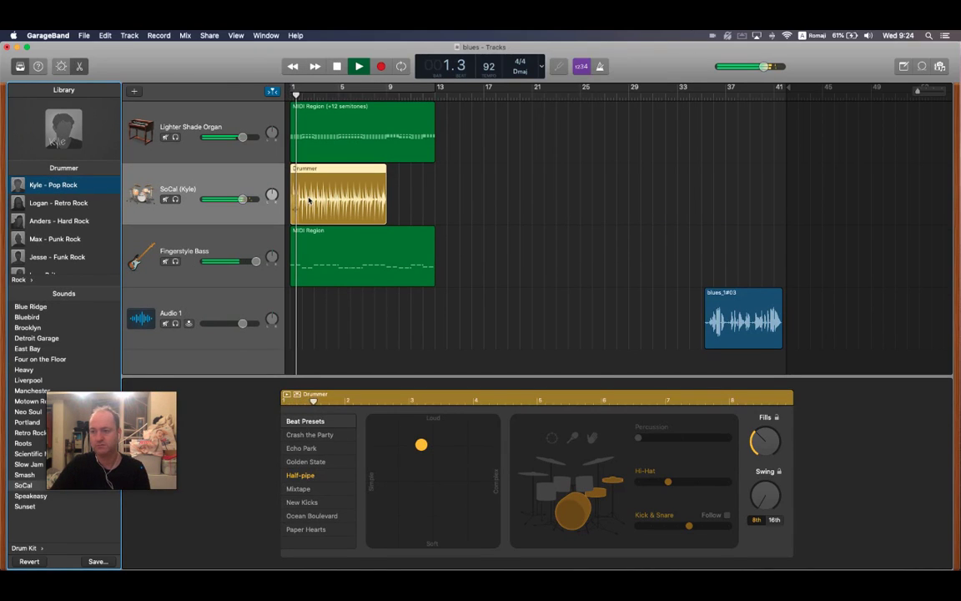
key("space")
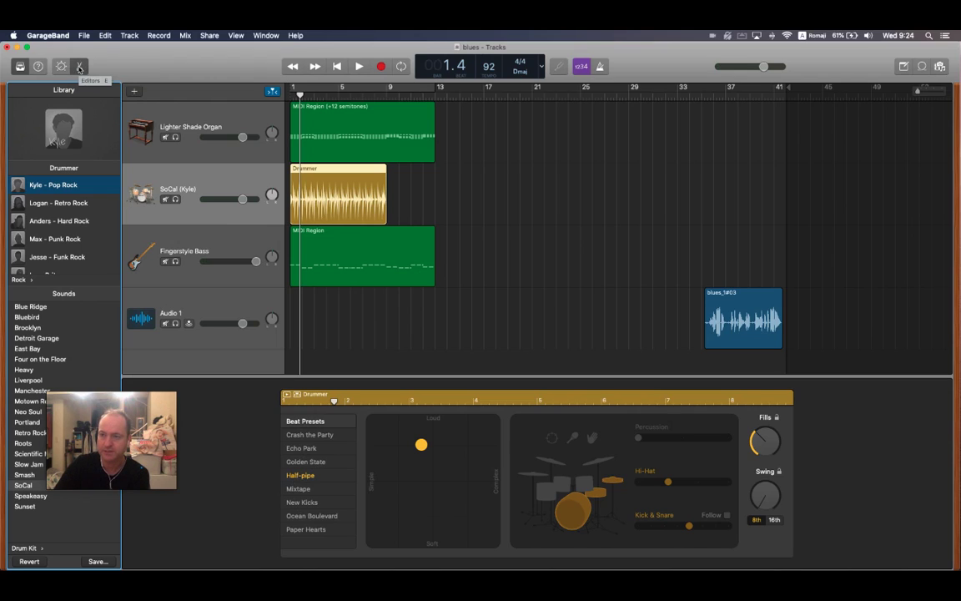
left_click(79, 67)
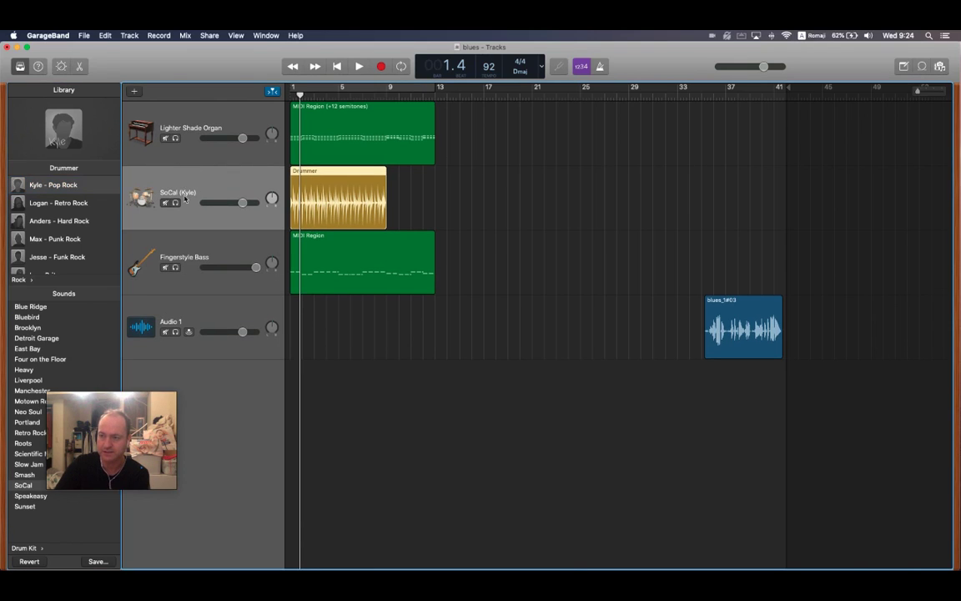
left_click(79, 67)
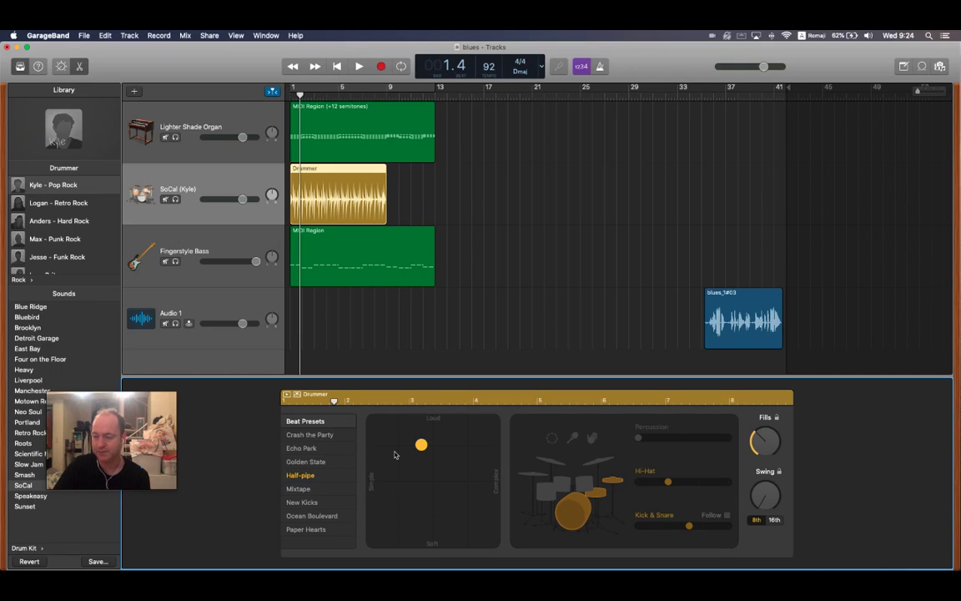
- Try the Golden State beat preset, then settle on New Kicks while listening
left_click(307, 463)
key("space")
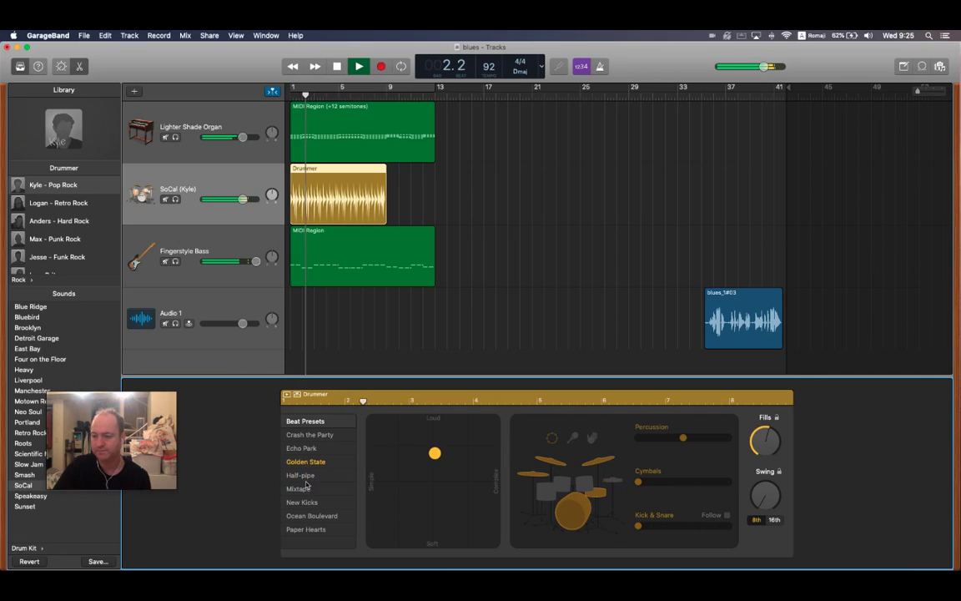
left_click(305, 503)
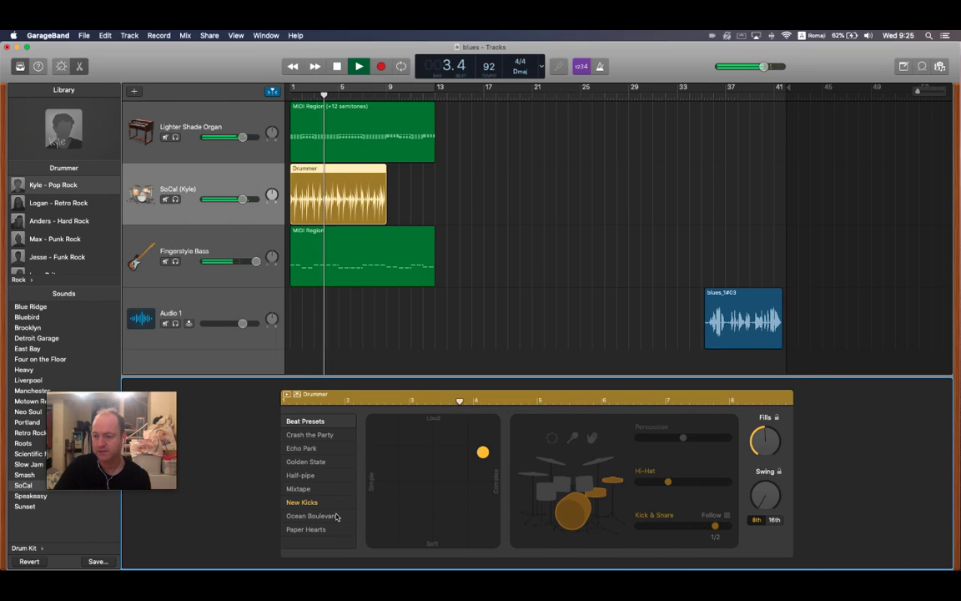
key("space")
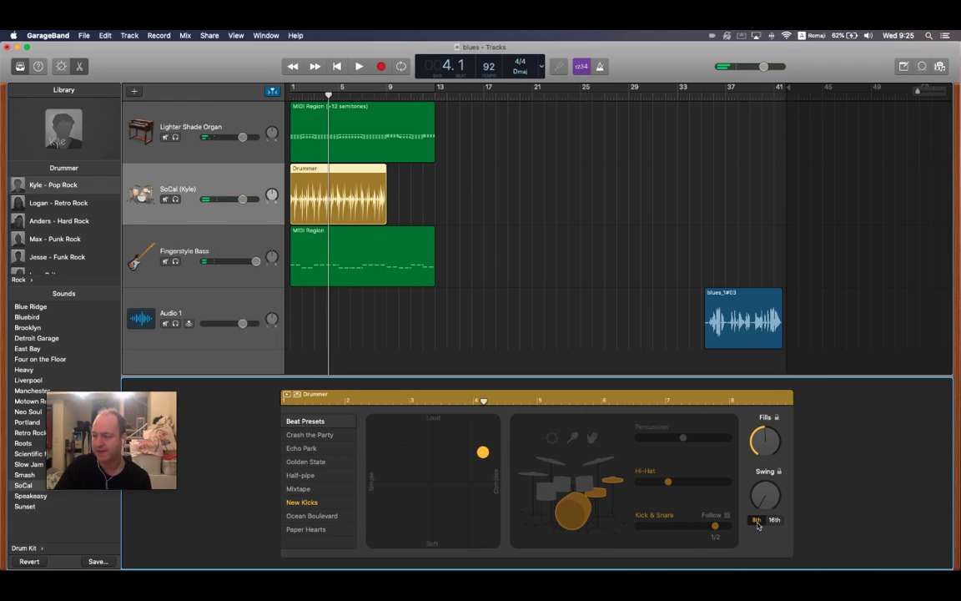
- Raise the drummer's Swing knob and fine-tune it while playing back
left_click_drag(762, 507, 761, 465)
key("space")
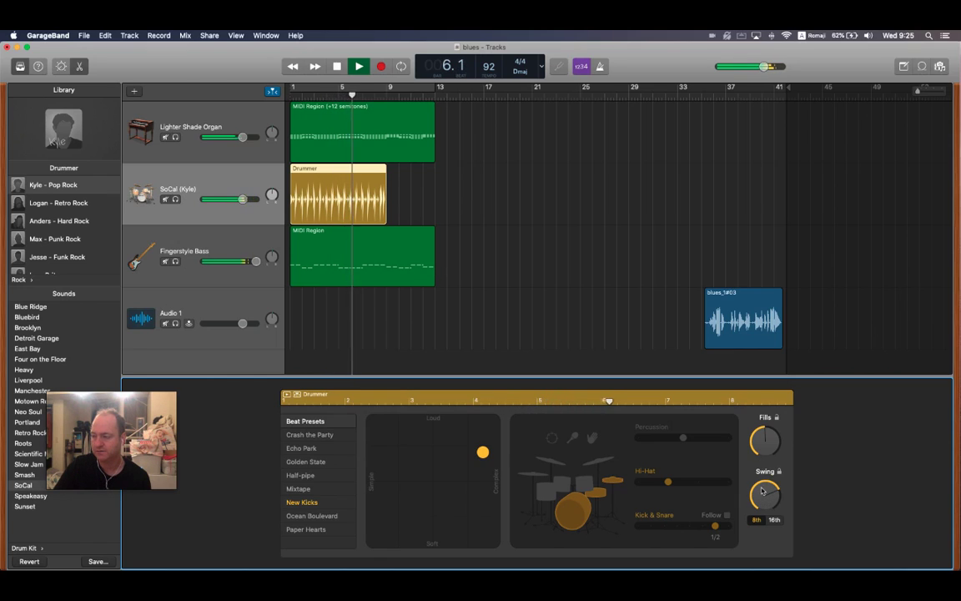
left_click_drag(762, 491, 761, 509)
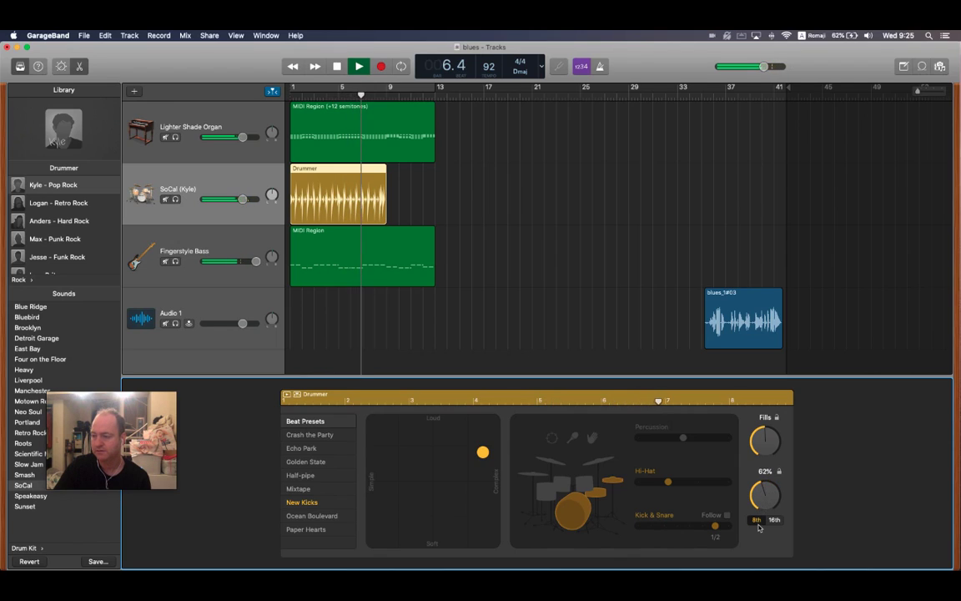
key("space")
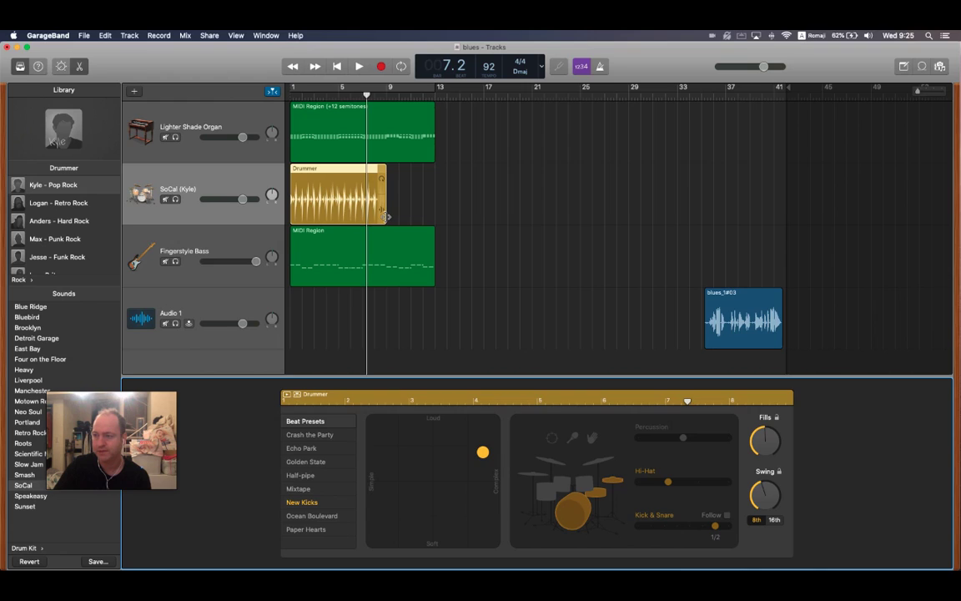
- Extend the Drummer region to bar 13, audition it from bar 11, and move drums below bass
left_click_drag(384, 216, 432, 221)
left_click(412, 96)
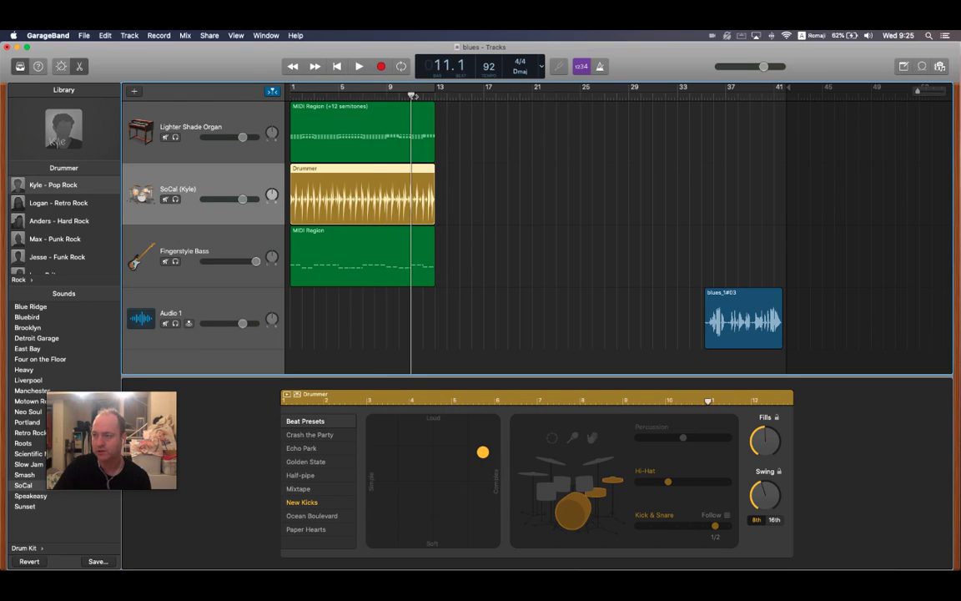
key("space")
key("space")
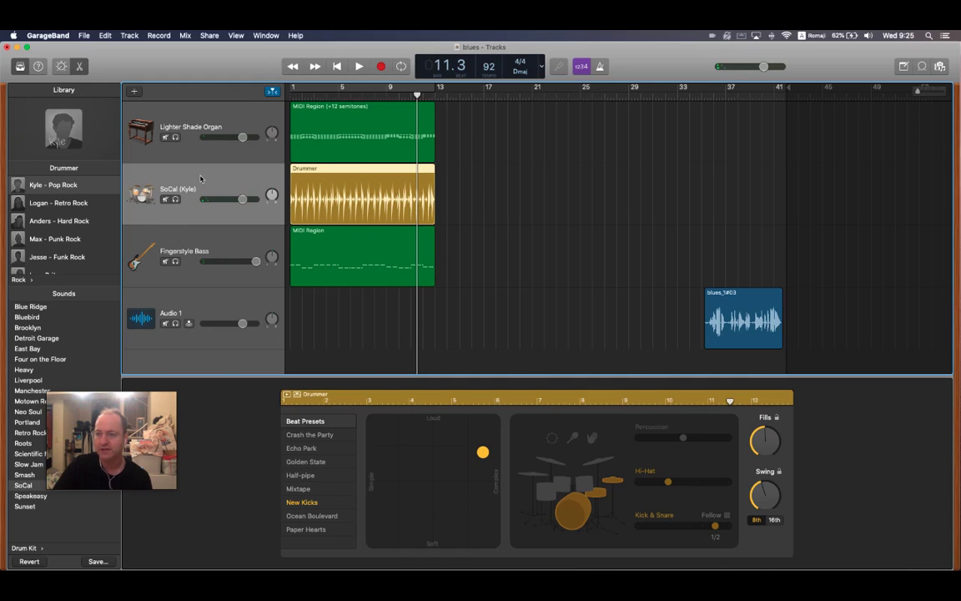
left_click_drag(200, 178, 208, 260)
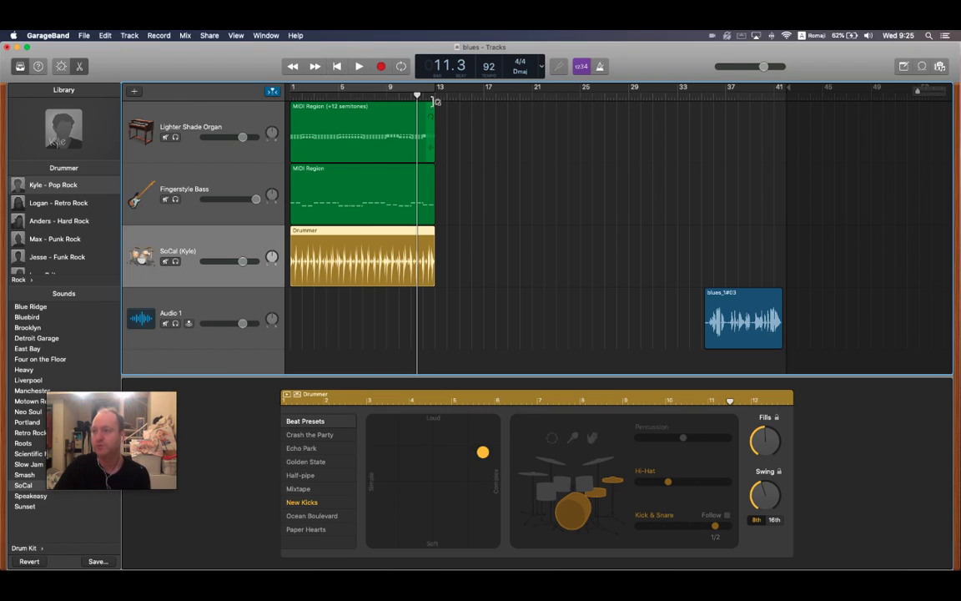
- Loop the organ and Fingerstyle Bass regions out to bar 37
left_click_drag(434, 101, 728, 118)
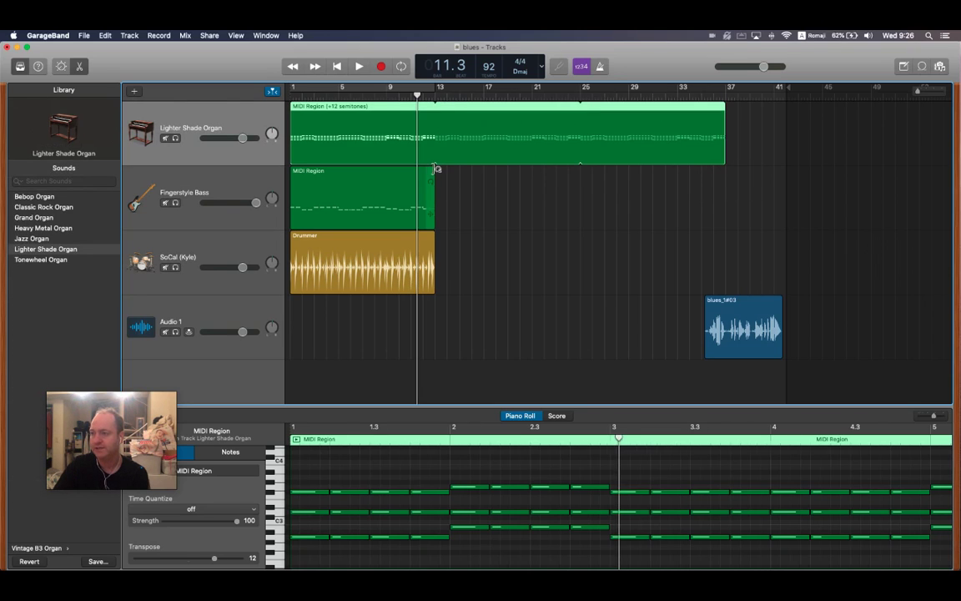
left_click_drag(434, 170, 724, 180)
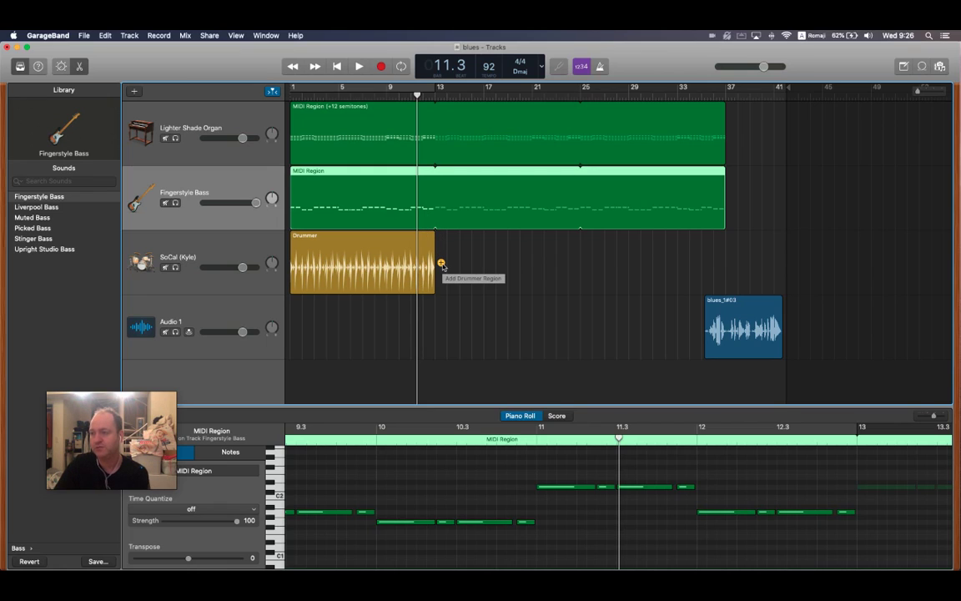
- Add a second Drummer region ending at bar 25, paste a copy at bar 25, and rewind
left_click(442, 263)
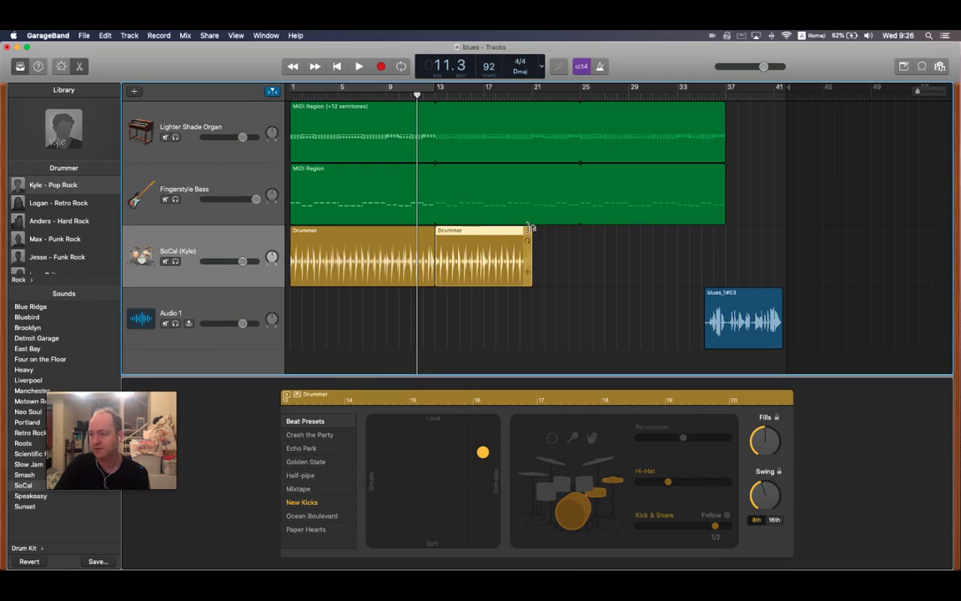
left_click_drag(530, 281, 580, 280)
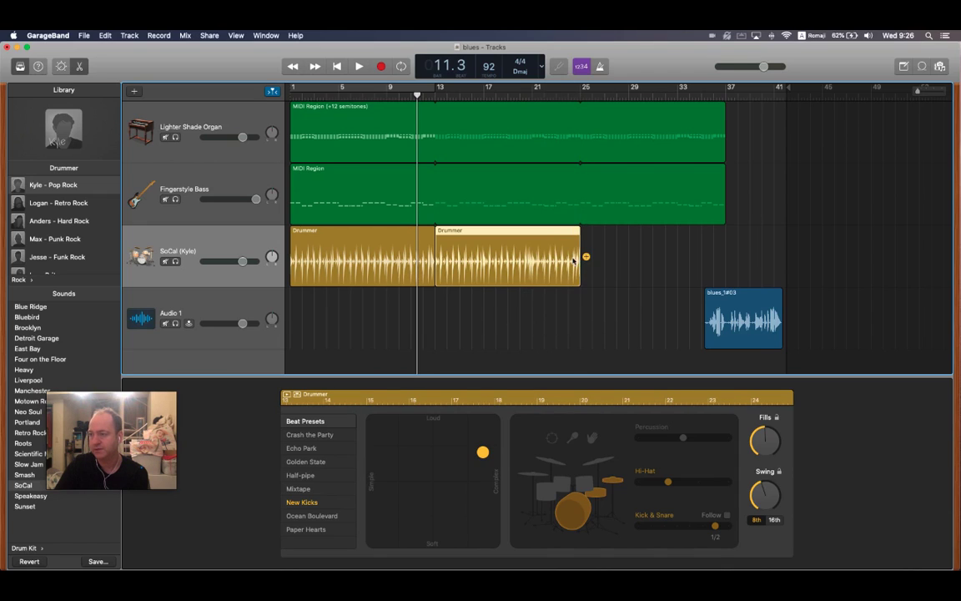
left_click(383, 251)
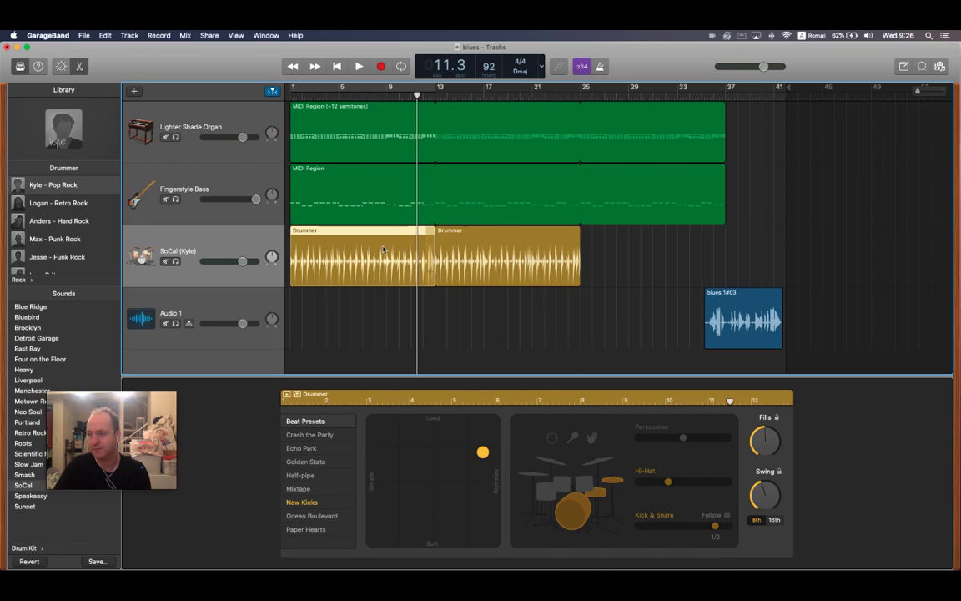
left_click(598, 249)
left_click(582, 95)
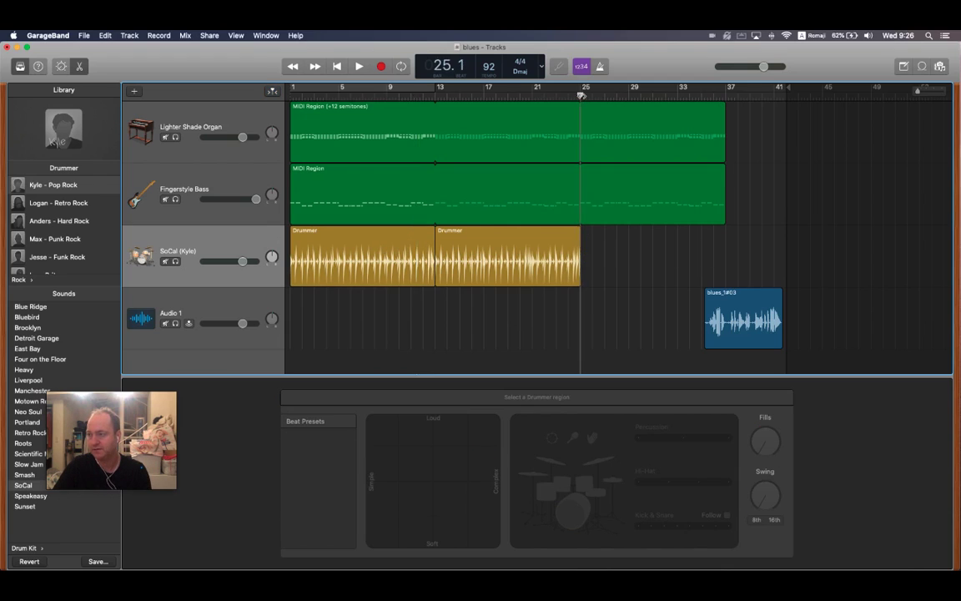
key("super+v")
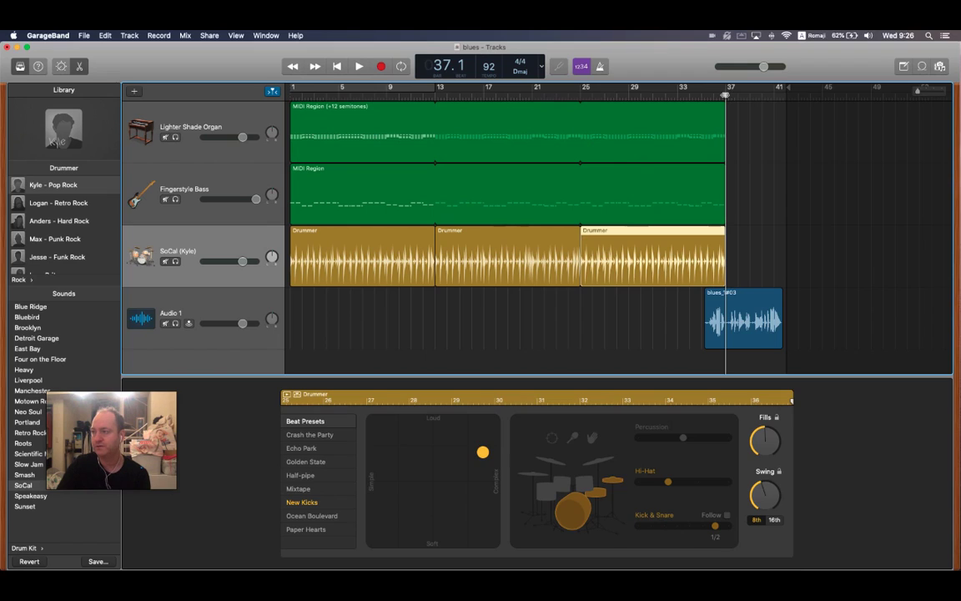
left_click_drag(725, 92, 287, 108)
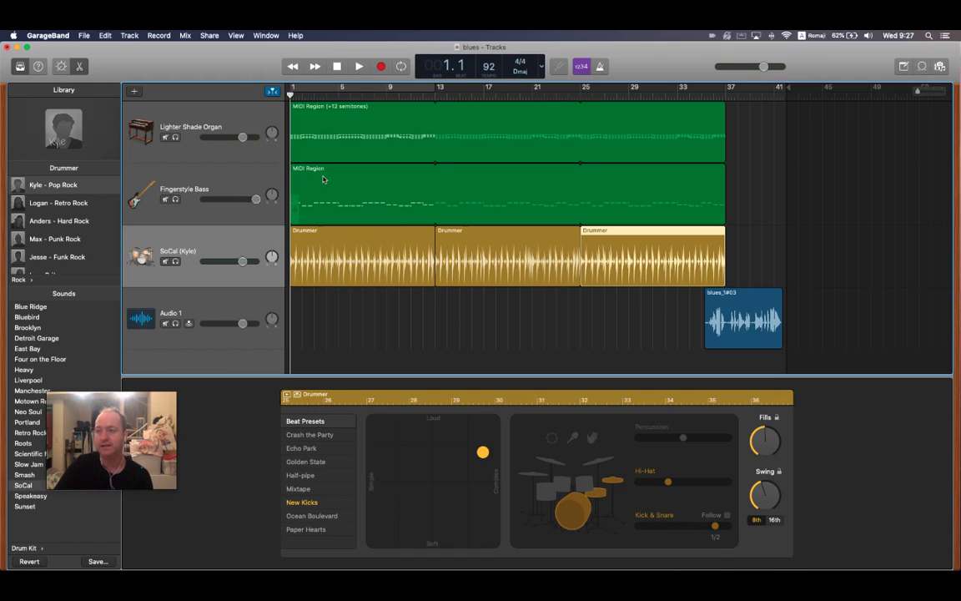
- Play the song from bar 1 to hear organ, Fingerstyle Bass and SoCal drums together
left_click(360, 67)
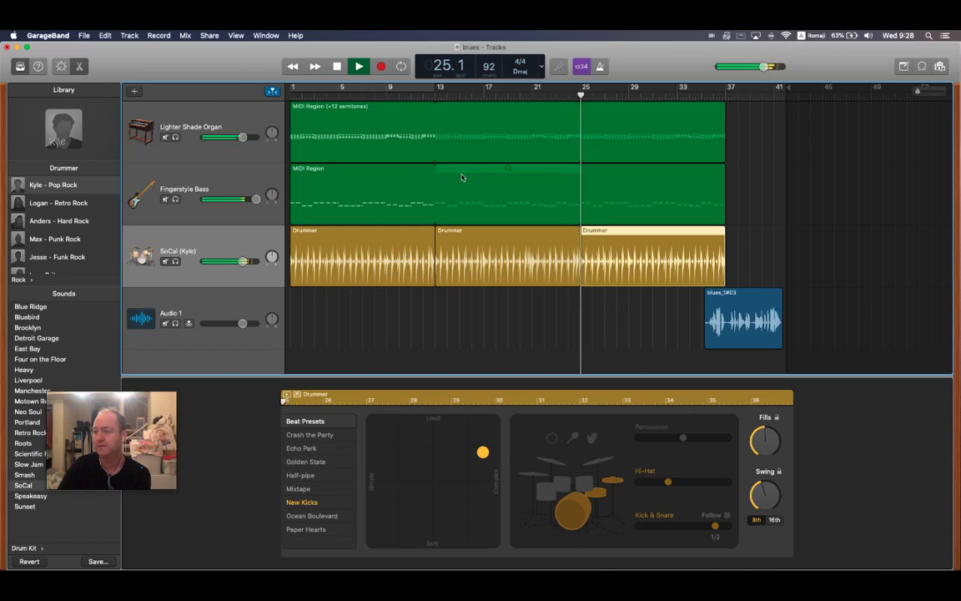
- Drag the blues_1#03 clip on Audio 1 right so it starts at about bar 39
left_click(741, 295)
left_click_drag(741, 295, 785, 297)
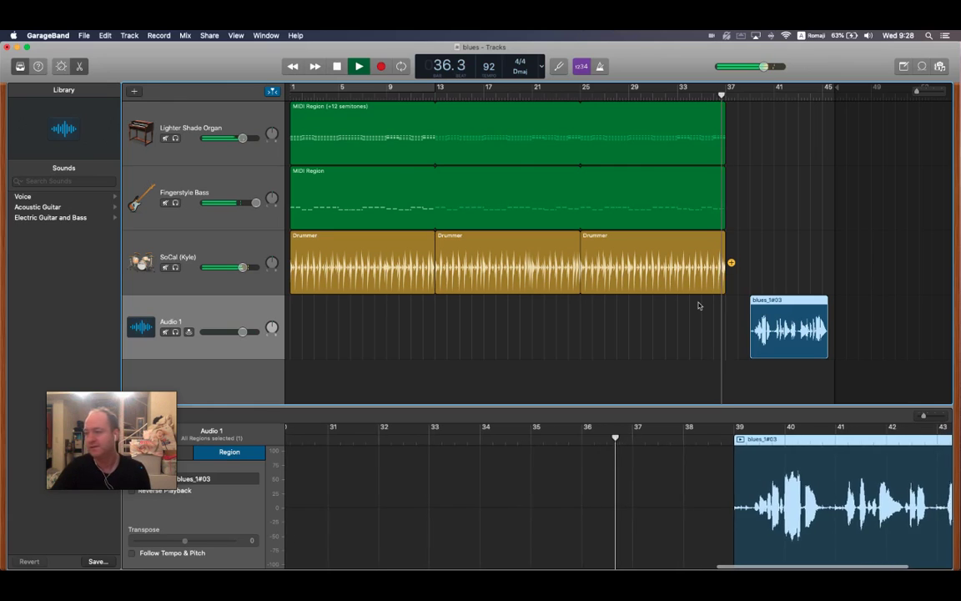
- Stop playback and place the playhead at bar 13
key("space")
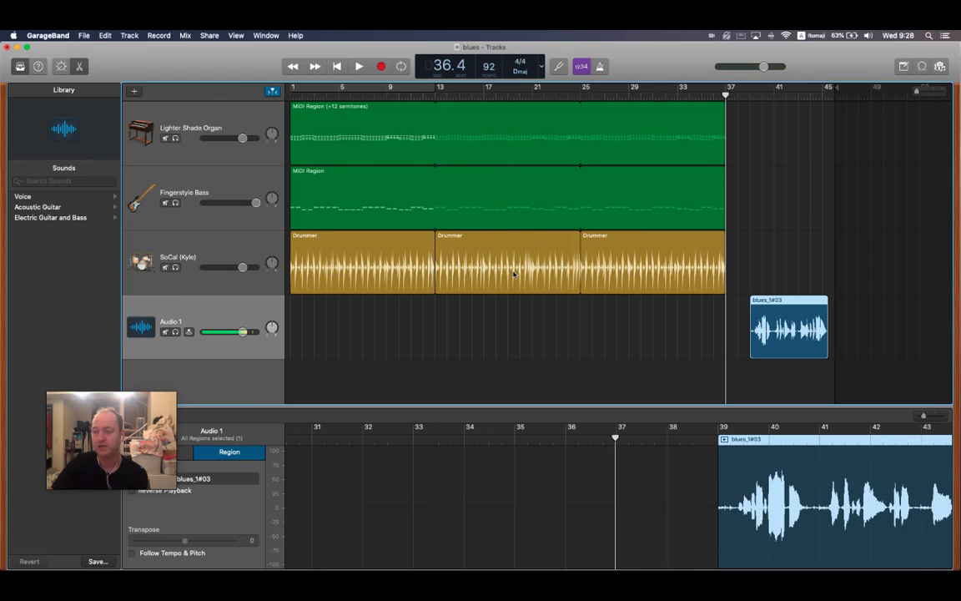
left_click(434, 94)
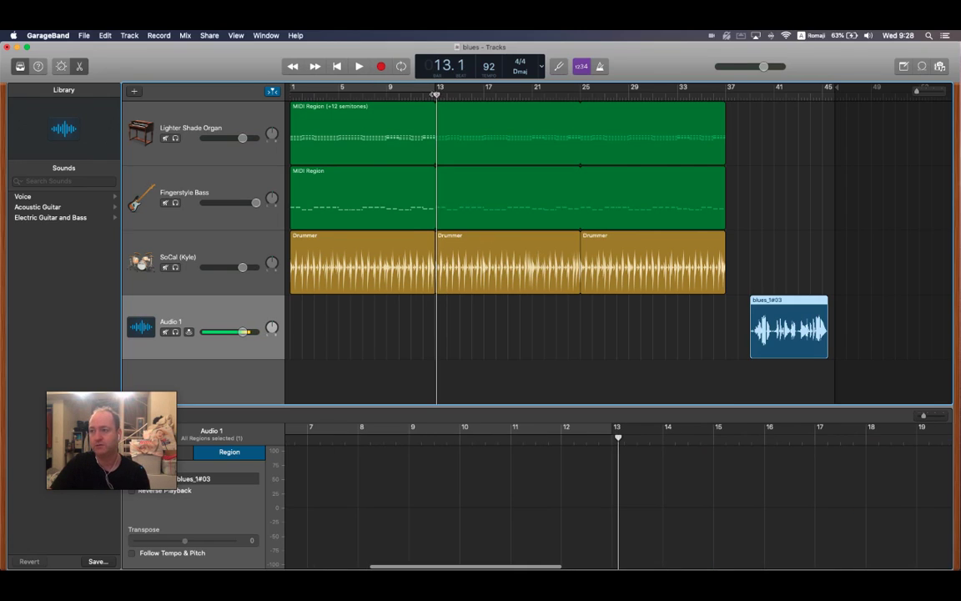
- Record two guitar takes from bar 13, creating blues_1#04 and blues_1#05 through bar 19
left_click(381, 67)
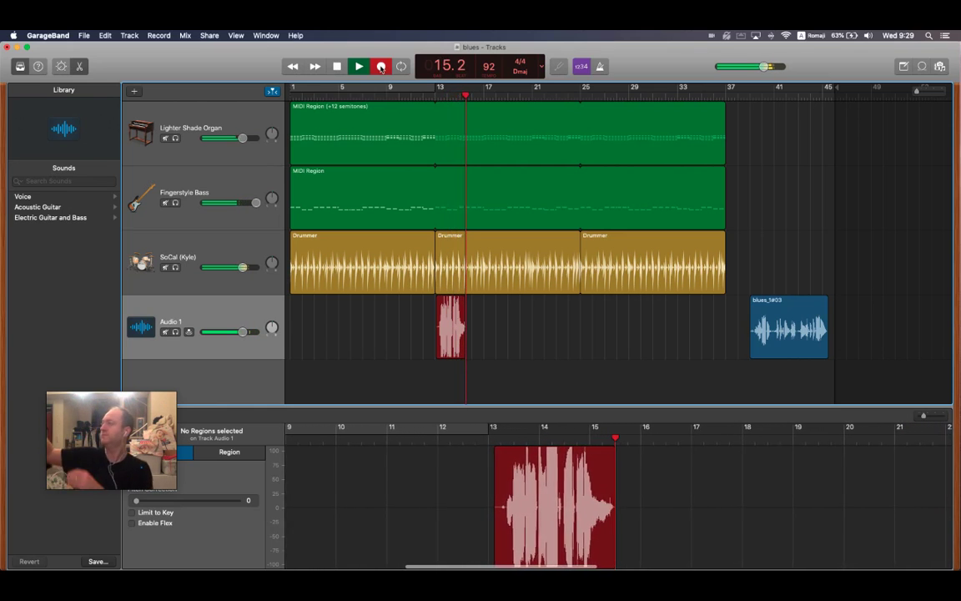
left_click(382, 67)
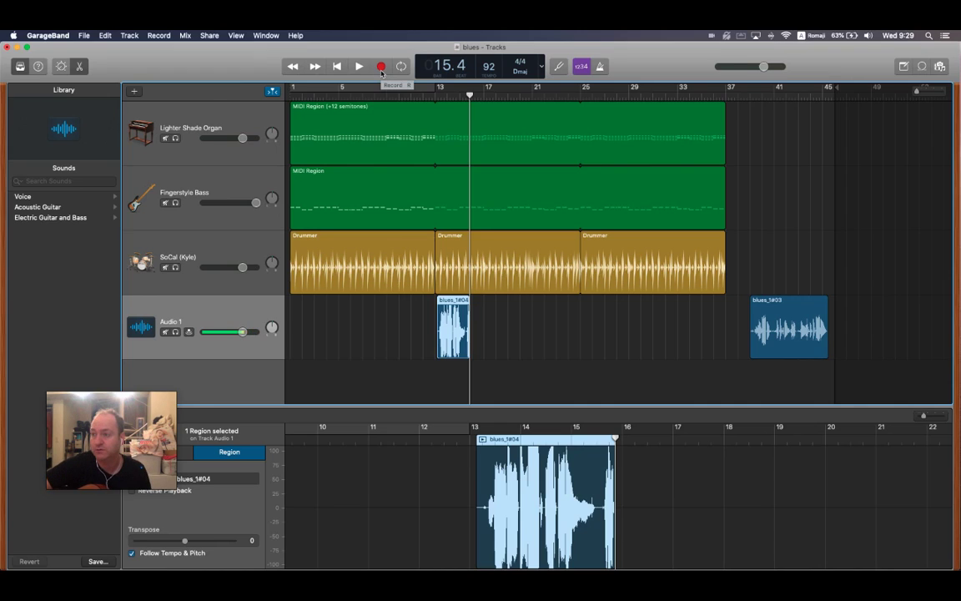
left_click(381, 68)
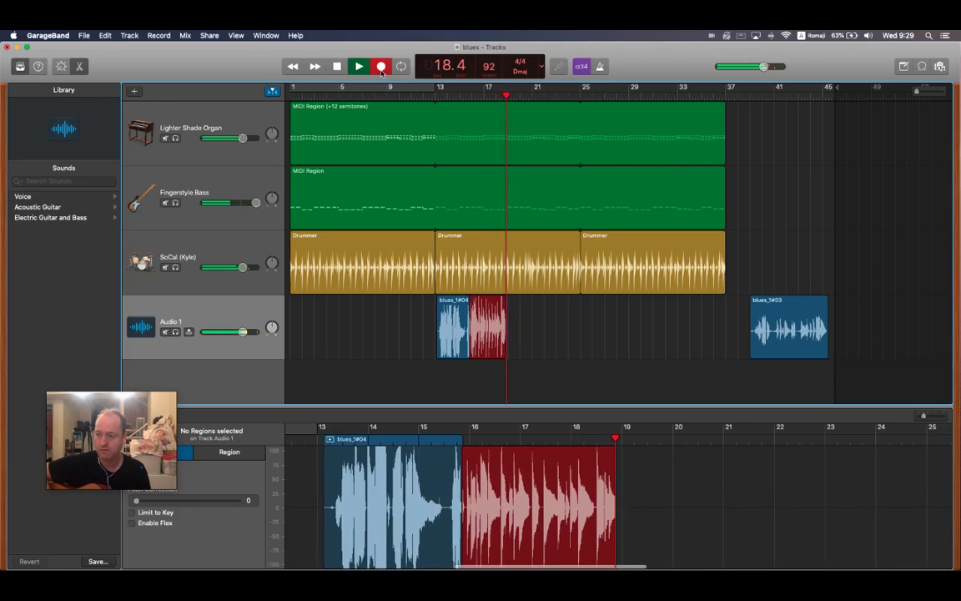
left_click(382, 72)
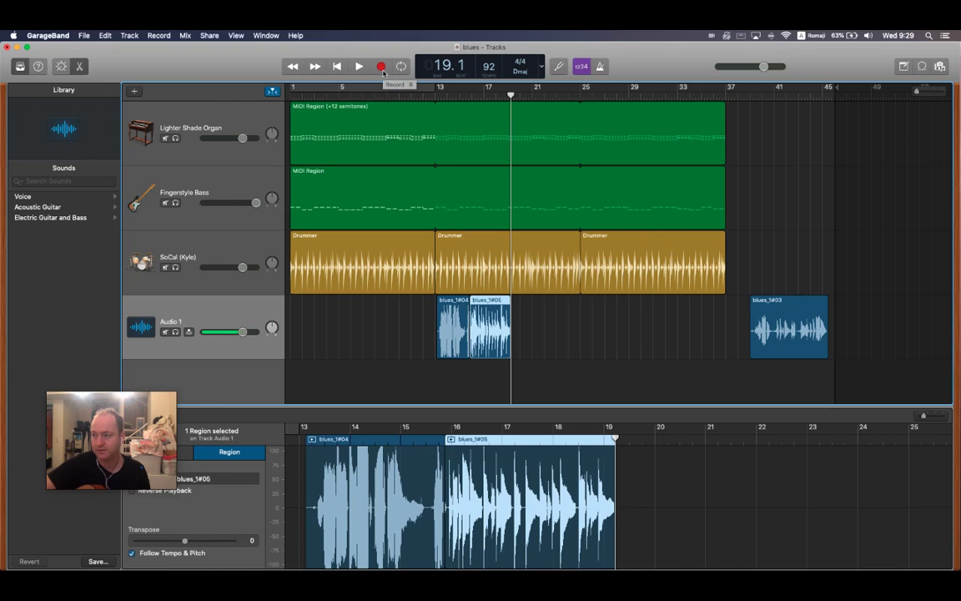
- Record a third guitar take, blues_1#06, running from about bar 19 to 25
left_click(383, 72)
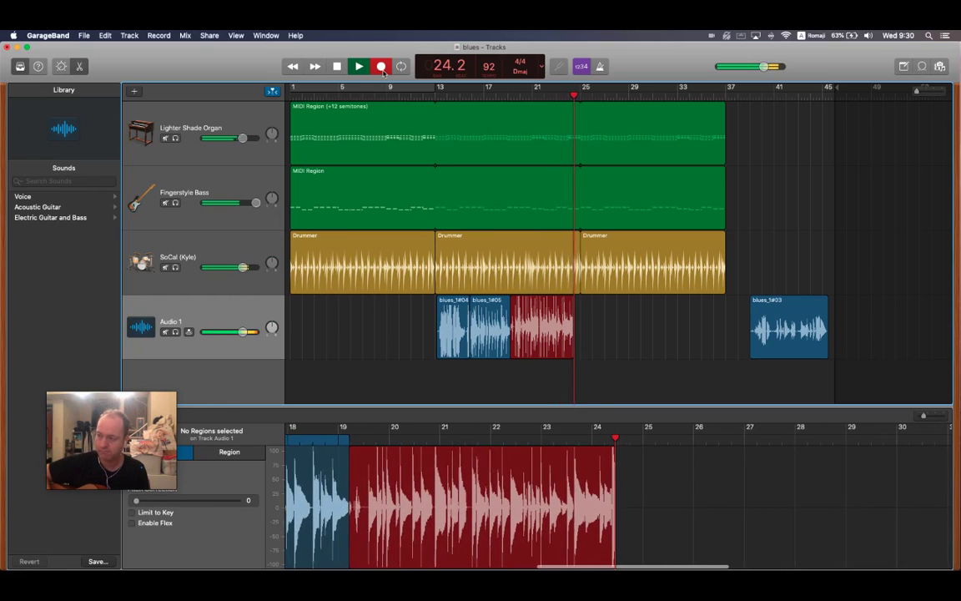
key("space")
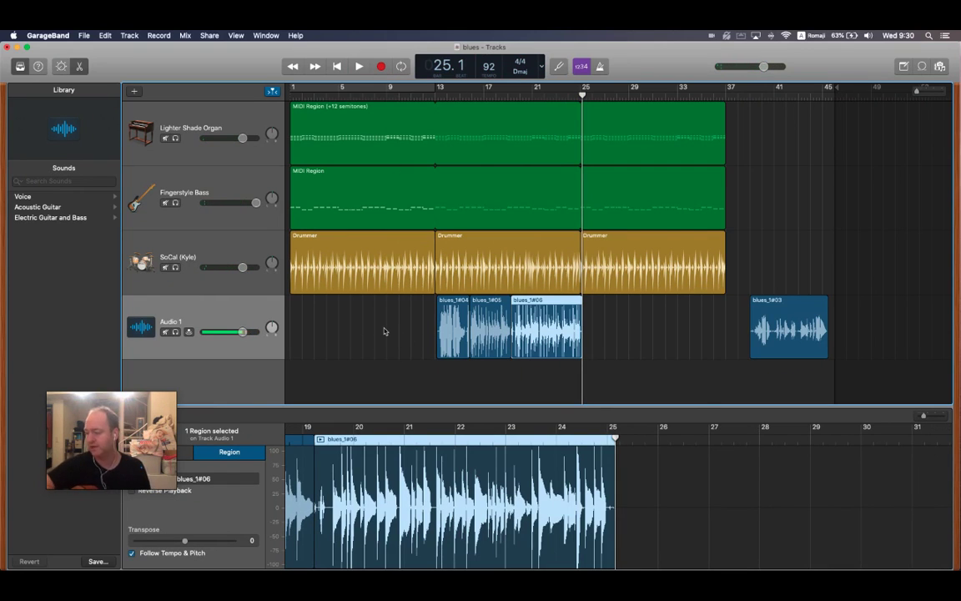
- Leave Chrome for GarageBand and bring up the song's Share options
left_click_drag(111, 440, 118, 284)
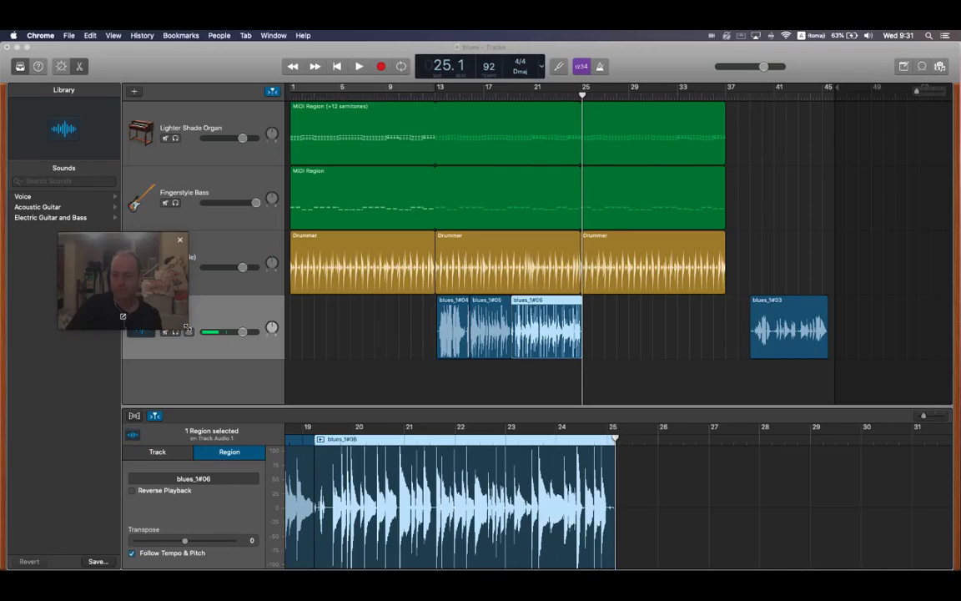
left_click_drag(171, 333, 215, 431)
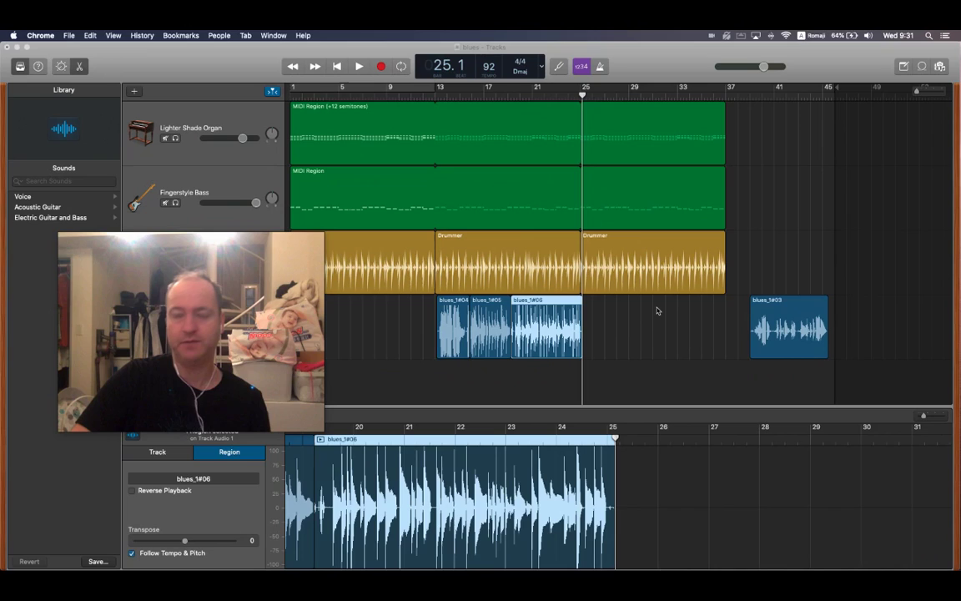
left_click(247, 39)
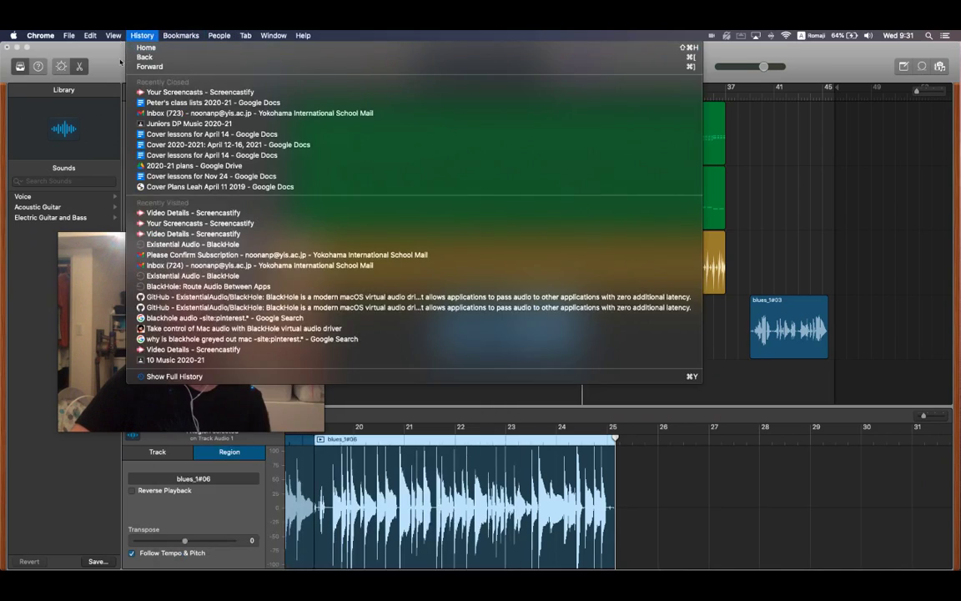
left_click(132, 35)
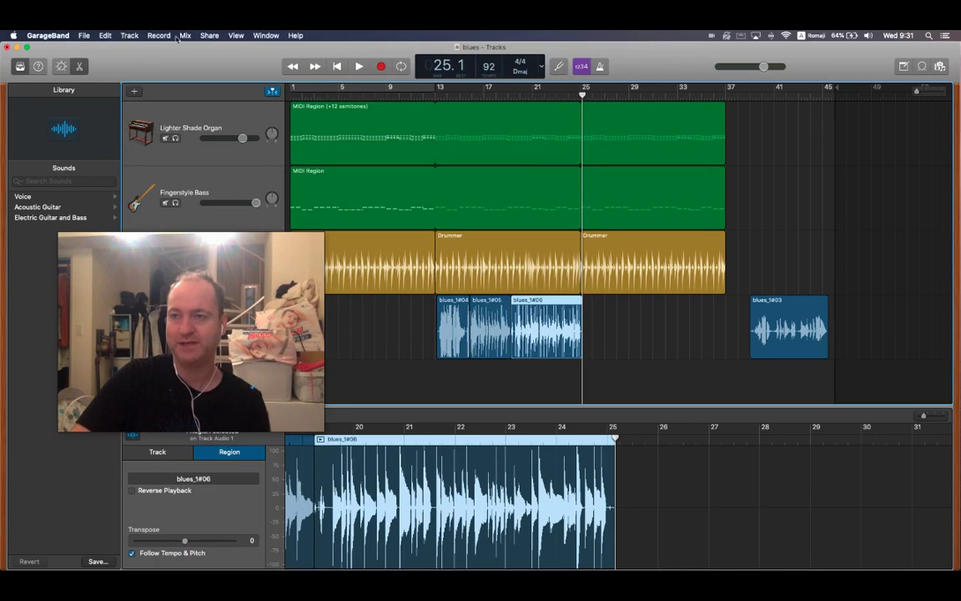
left_click(211, 37)
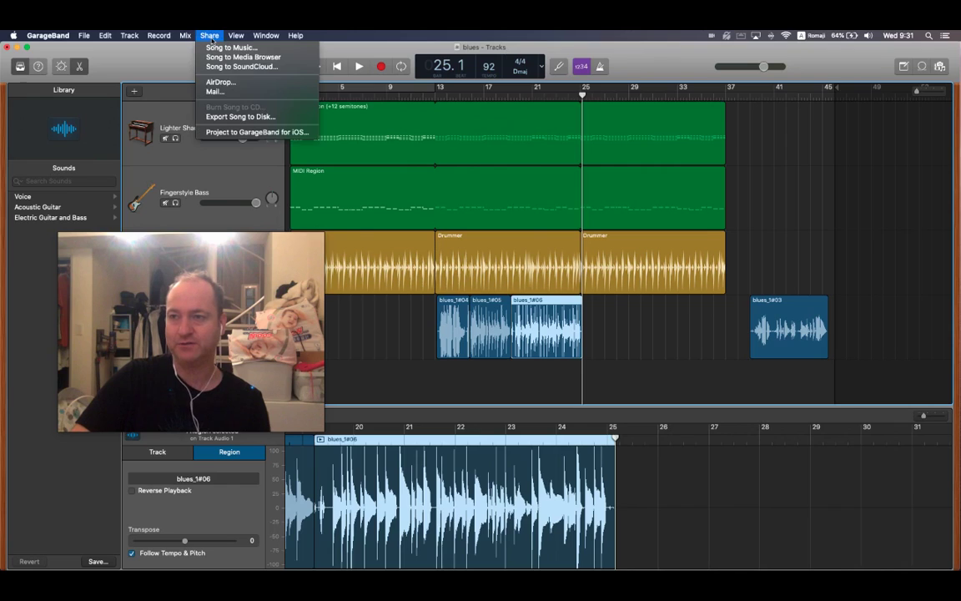
- Start Export Song to Disk with the Desktop as destination and begin typing the file name 'bl'
left_click(228, 118)
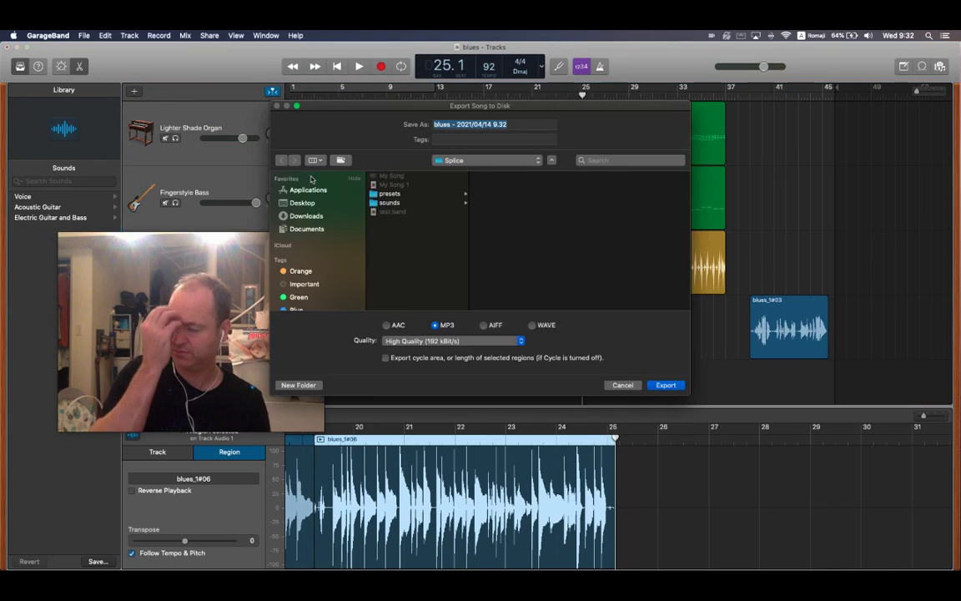
left_click(488, 162)
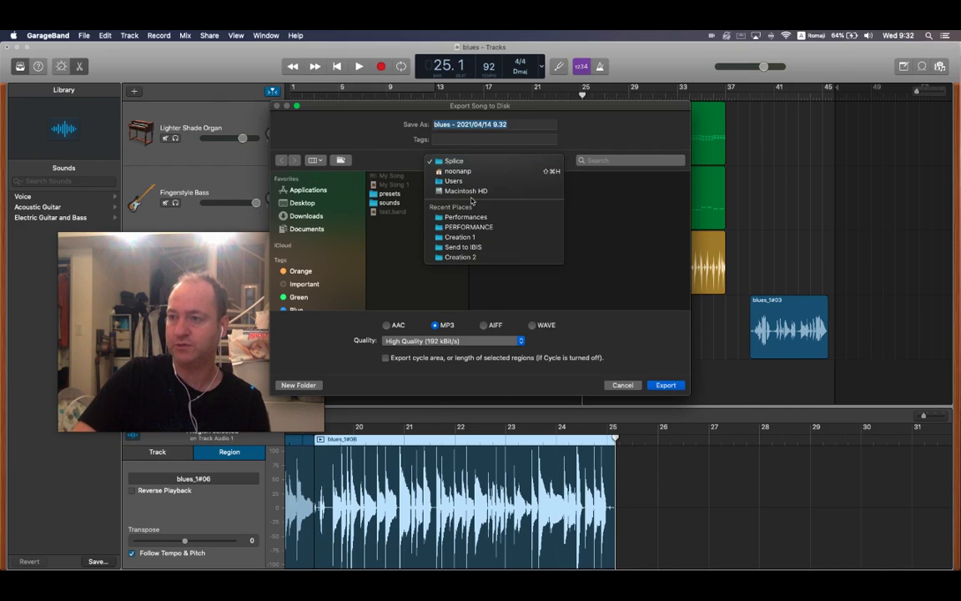
left_click(309, 204)
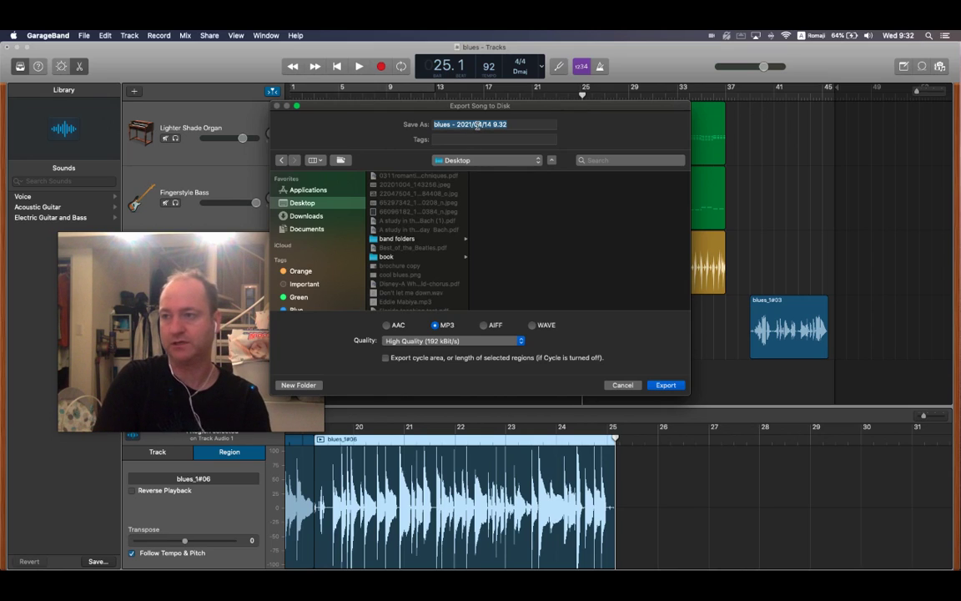
type("blues sum")
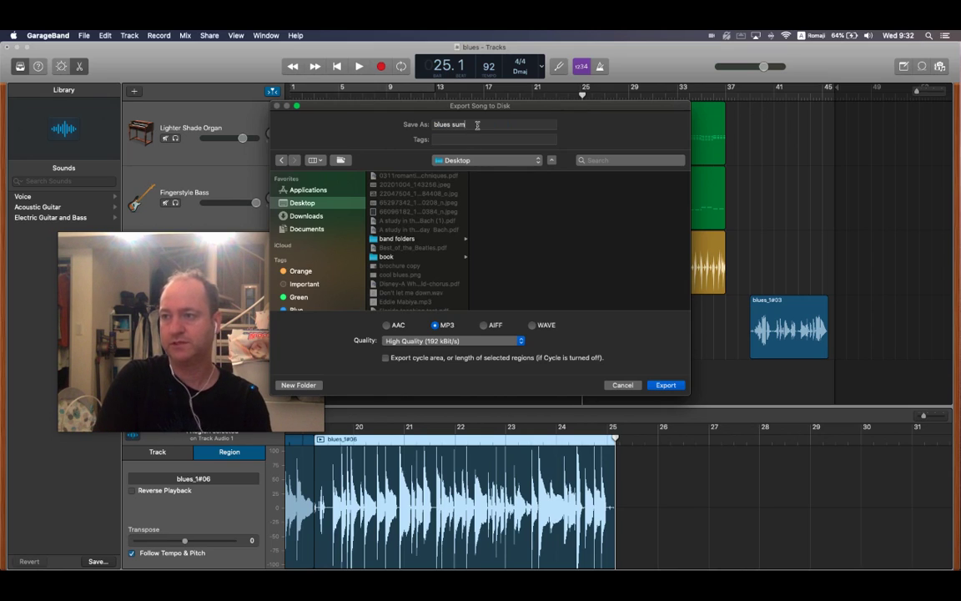